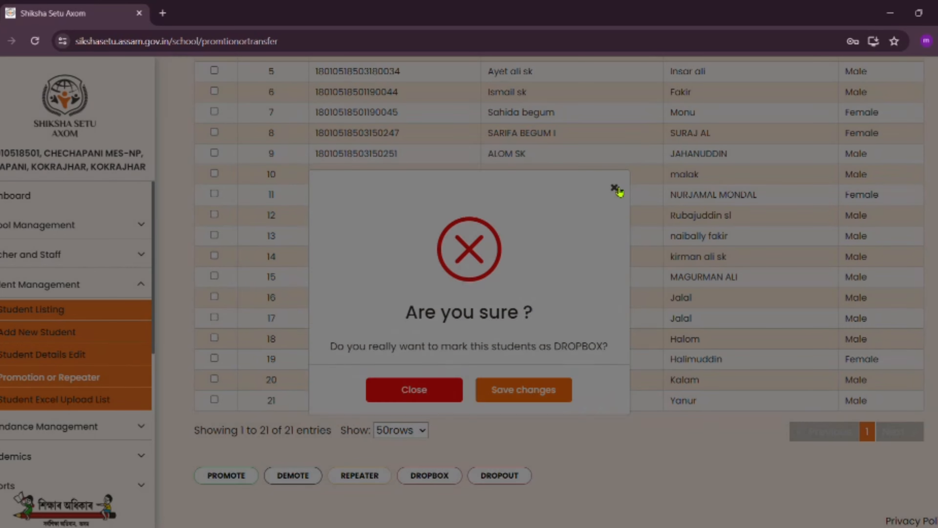
# Dismiss the DROPBOX confirmation and try to promote all Class-VII students to Class-VIII.
pyautogui.click(614, 188)
pyautogui.scroll(5, 566, 324)
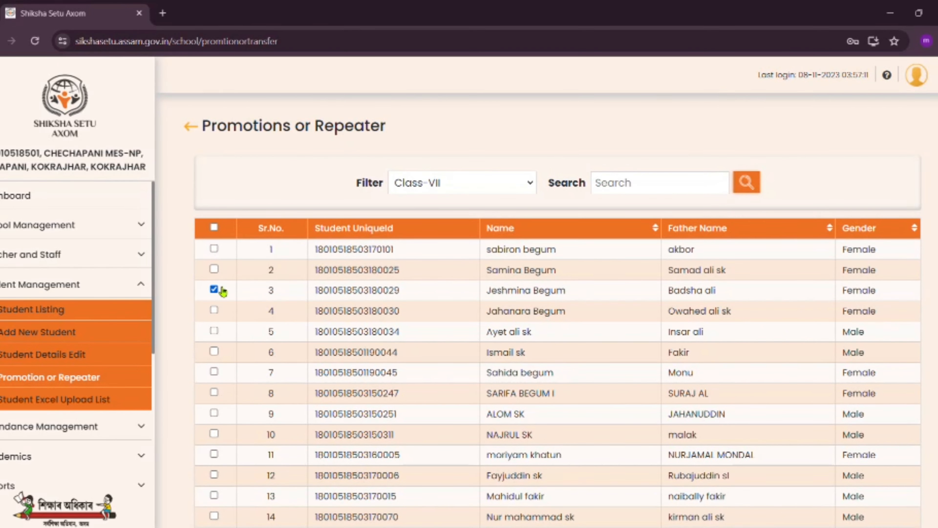
pyautogui.click(215, 228)
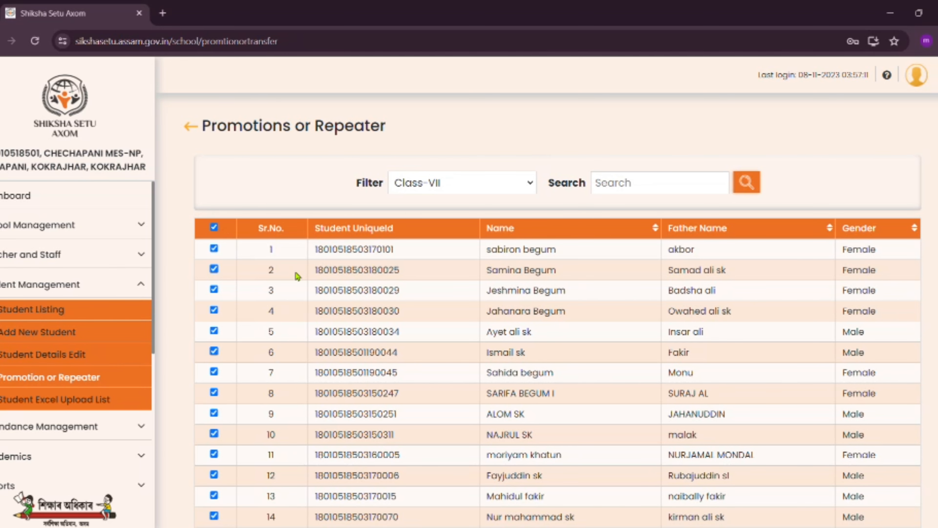
pyautogui.scroll(-5, 300, 272)
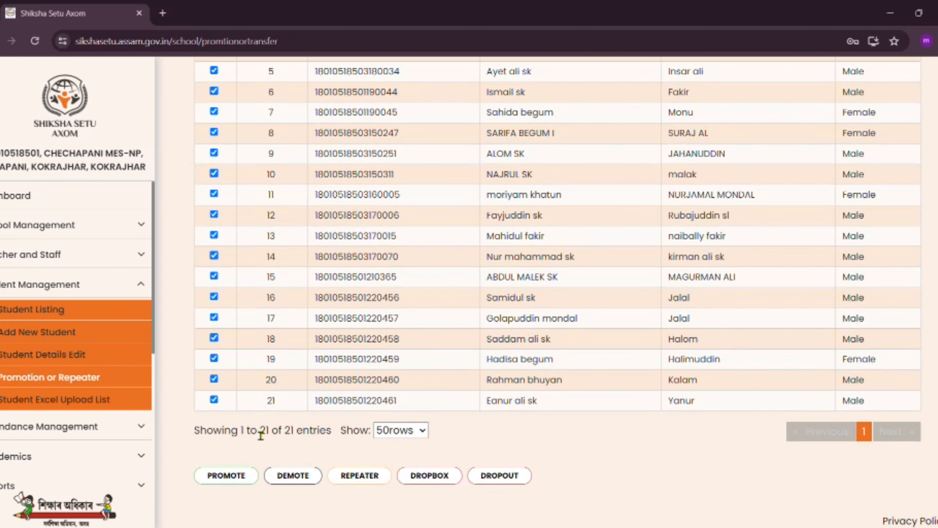
pyautogui.click(246, 479)
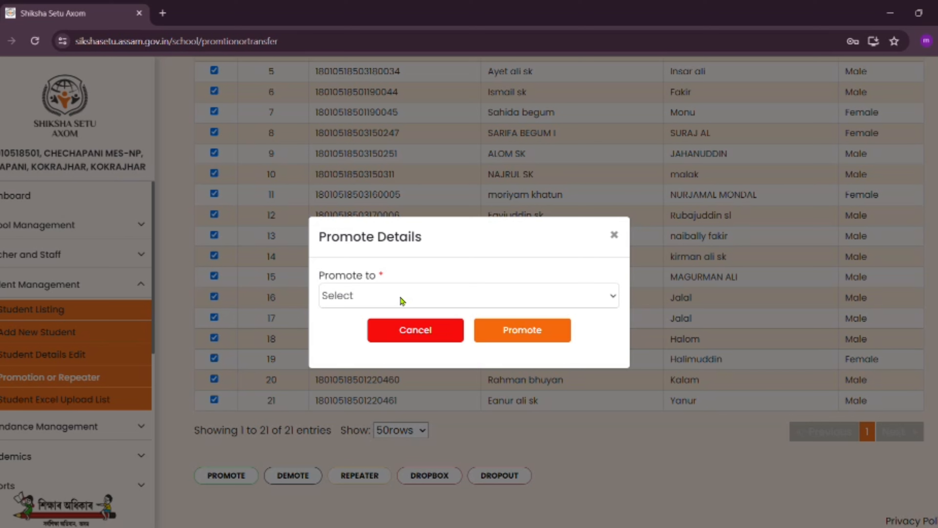
pyautogui.click(398, 331)
pyautogui.click(518, 337)
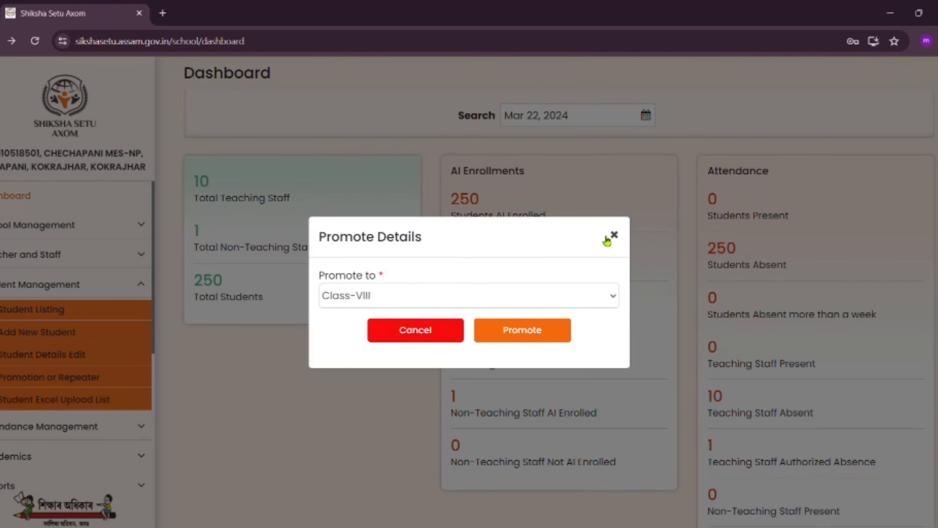
pyautogui.click(614, 236)
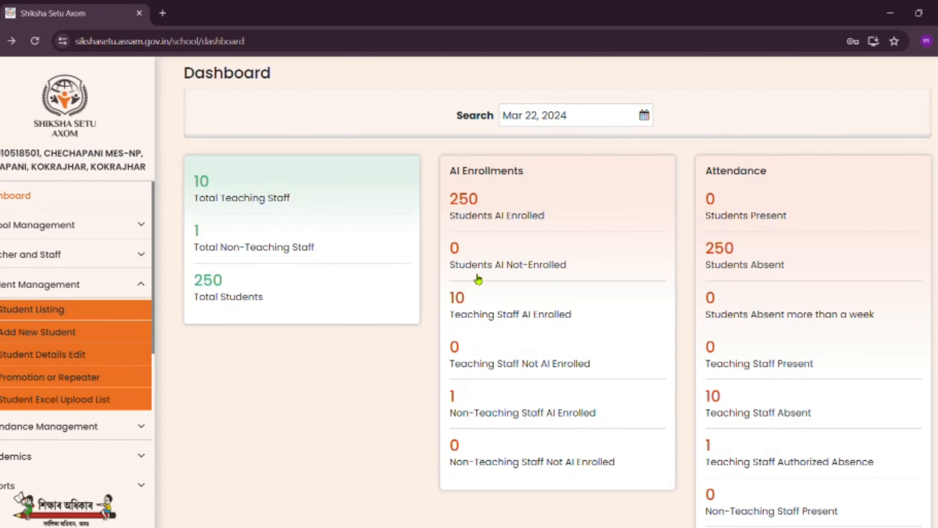
# Open the Class-VI list for promotion or repeating and try to mark its first student as REPEATER.
pyautogui.click(90, 385)
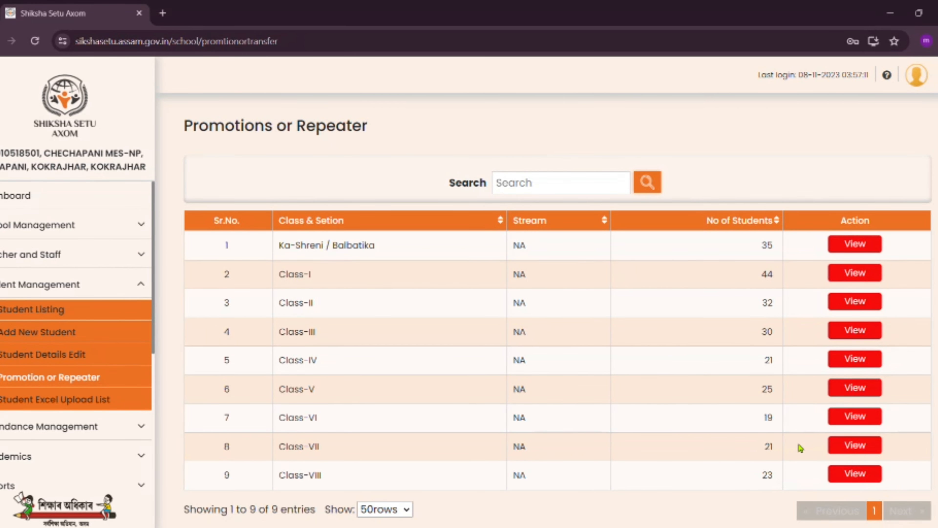
pyautogui.click(853, 417)
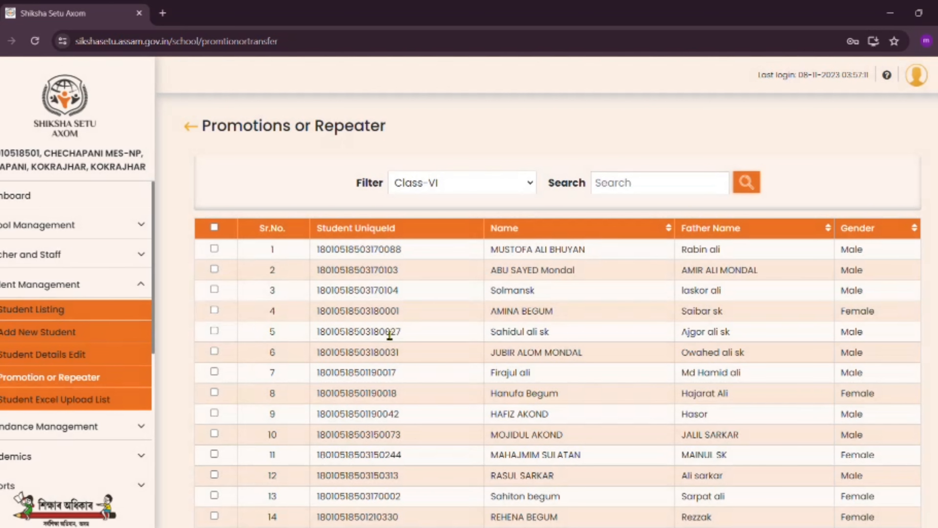
pyautogui.click(218, 252)
pyautogui.scroll(-5, 218, 262)
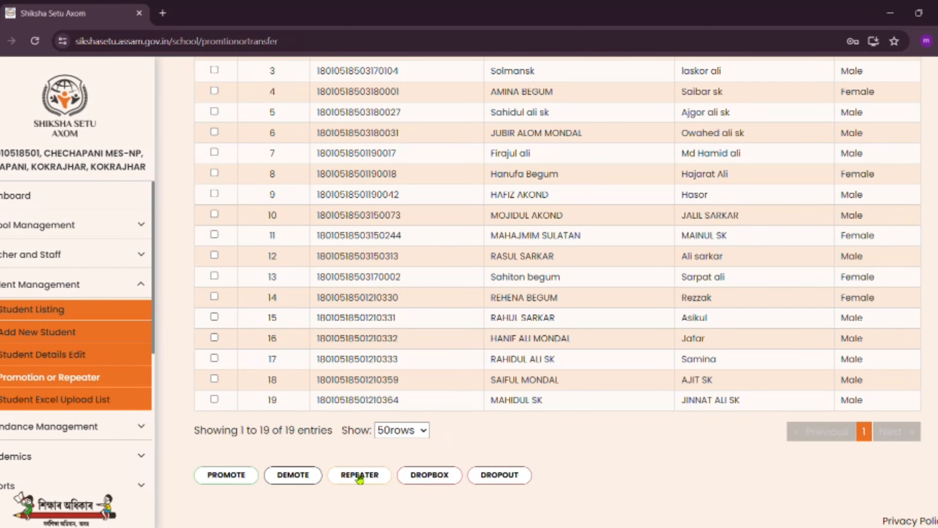
pyautogui.click(369, 479)
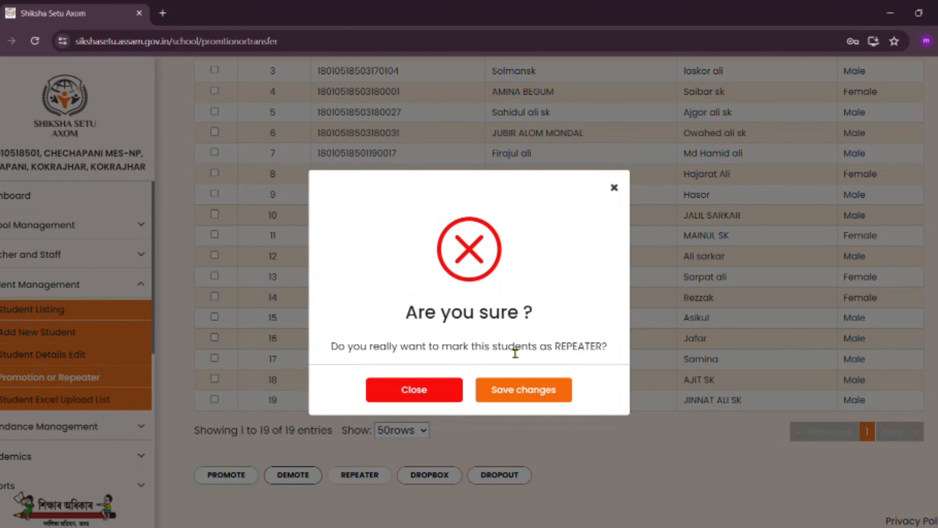
pyautogui.click(552, 390)
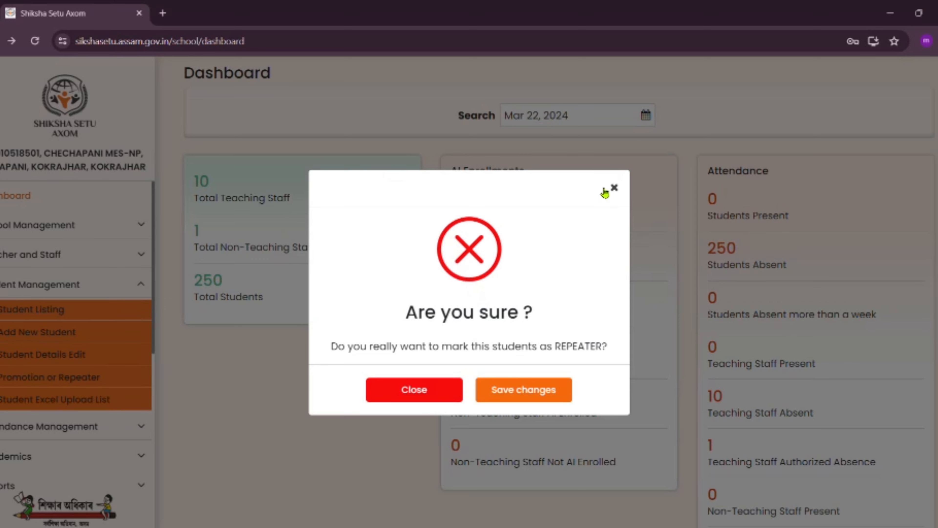
pyautogui.click(614, 189)
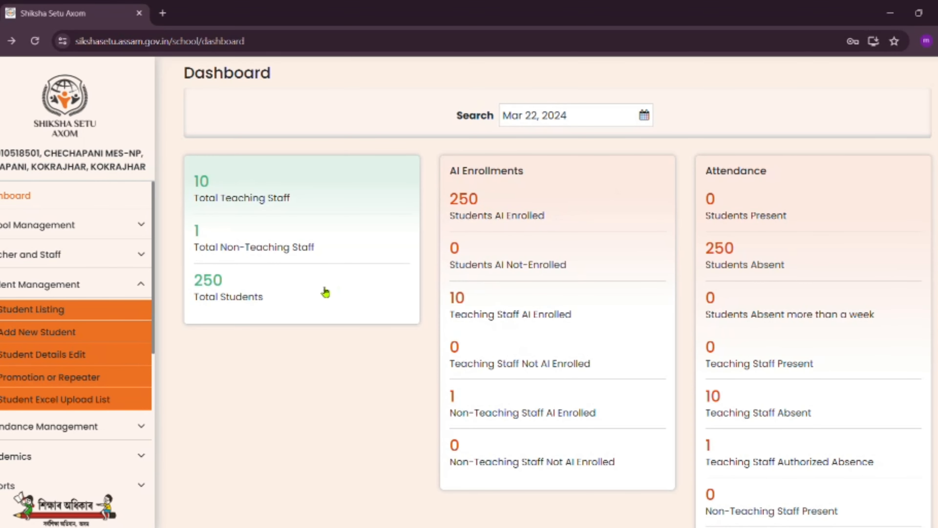
# Open the Class-VI student list under Promotion or Repeater and look through its students and status options.
pyautogui.click(98, 387)
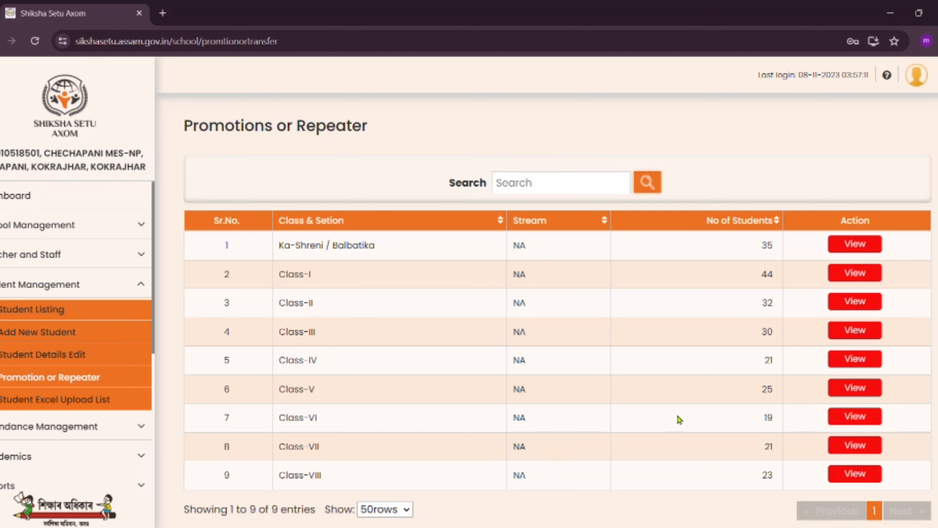
pyautogui.click(854, 417)
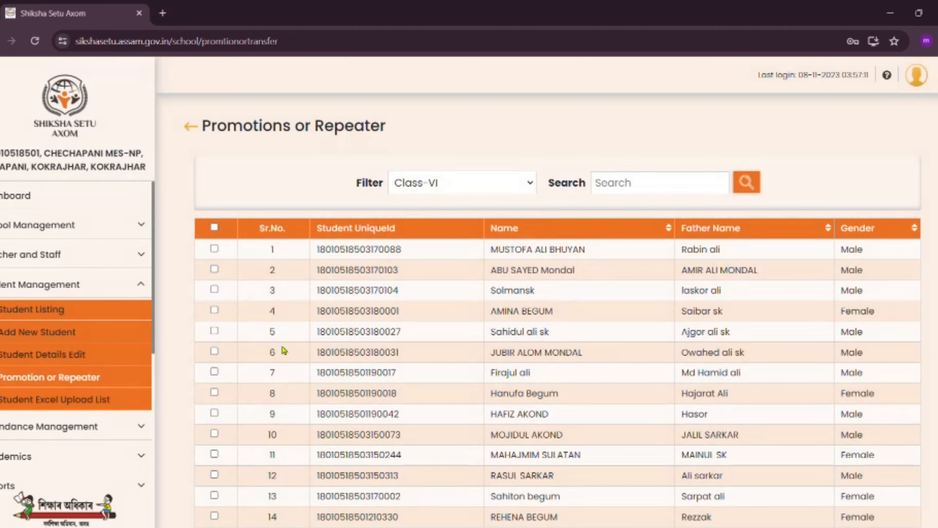
pyautogui.scroll(-5, 258, 355)
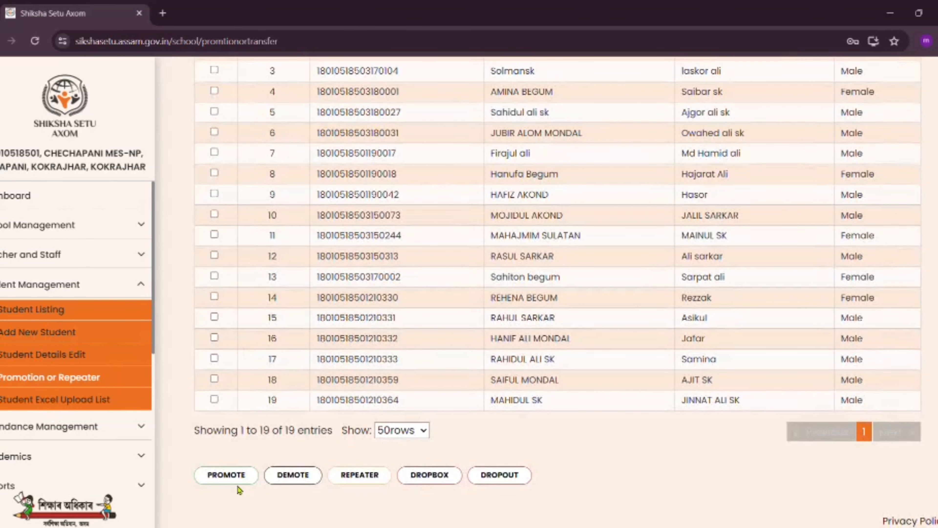
pyautogui.scroll(5, 258, 288)
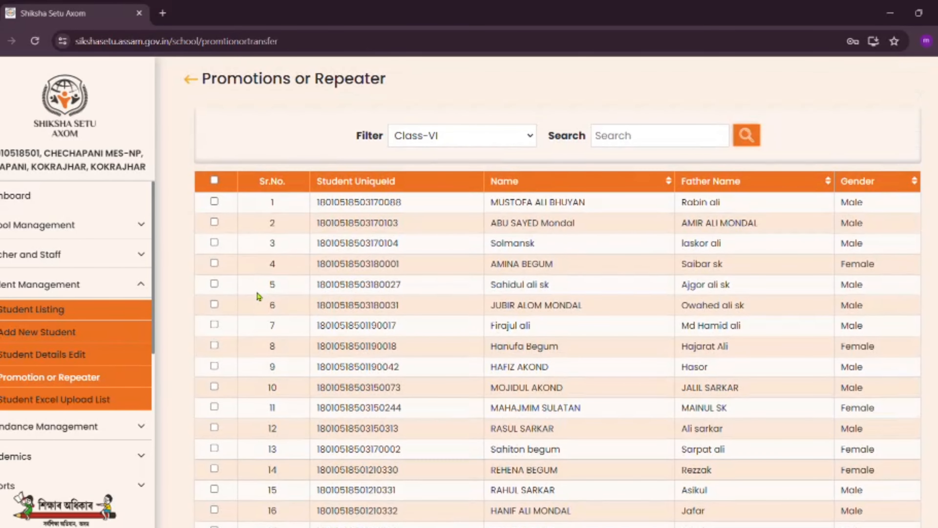
pyautogui.scroll(-5, 268, 319)
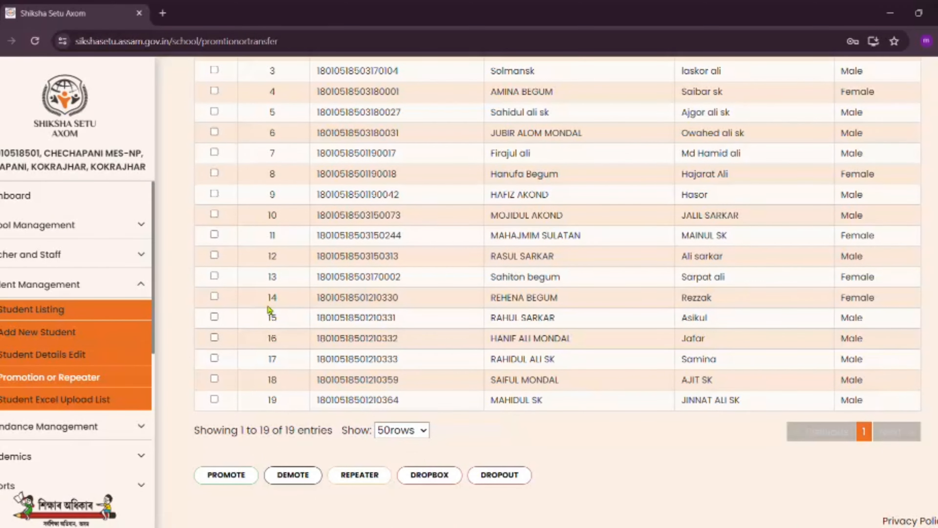
# Select the Class-VI student at Sr.No. 13, choose Class-V as the class to demote to, and close without demoting.
pyautogui.click(215, 276)
pyautogui.click(308, 477)
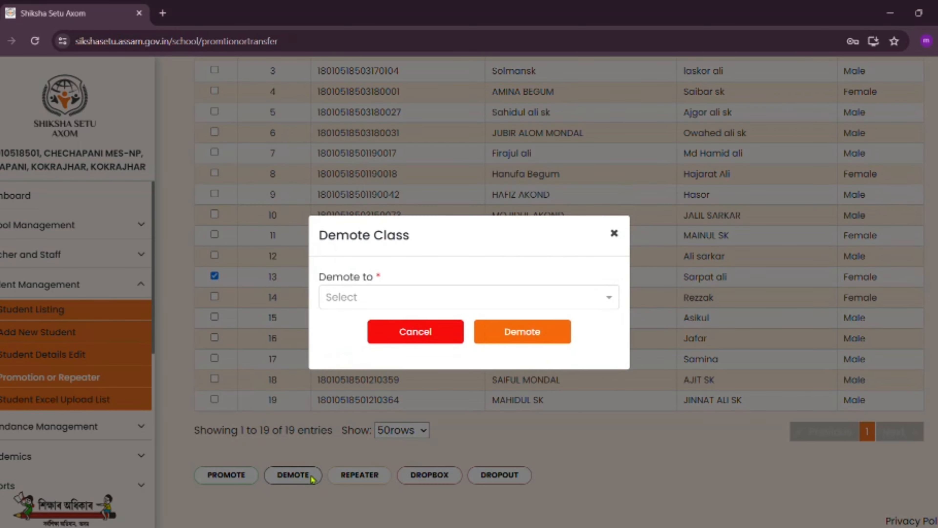
pyautogui.click(374, 303)
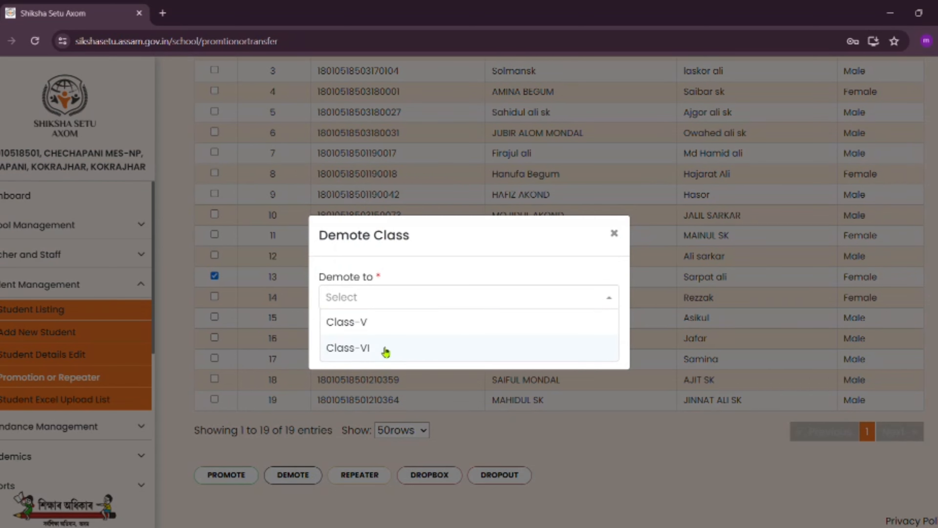
pyautogui.click(391, 323)
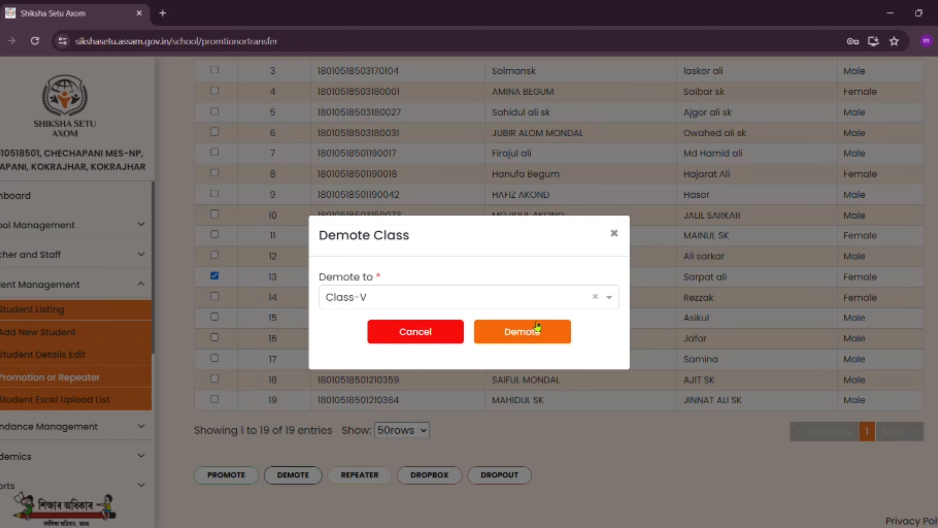
pyautogui.click(616, 233)
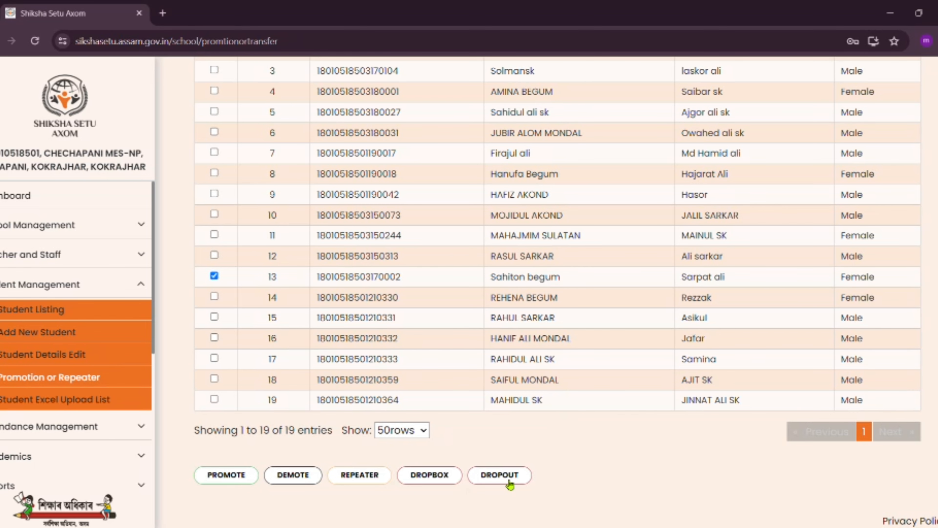
# Bring up the DROPOUT confirmation for the selected student, dismiss it without saving, and deselect the student.
pyautogui.click(509, 480)
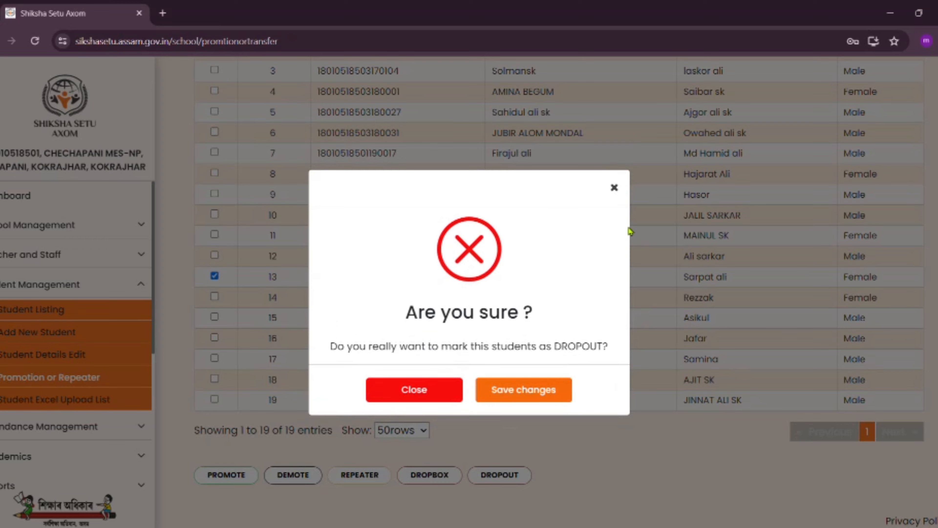
pyautogui.click(615, 188)
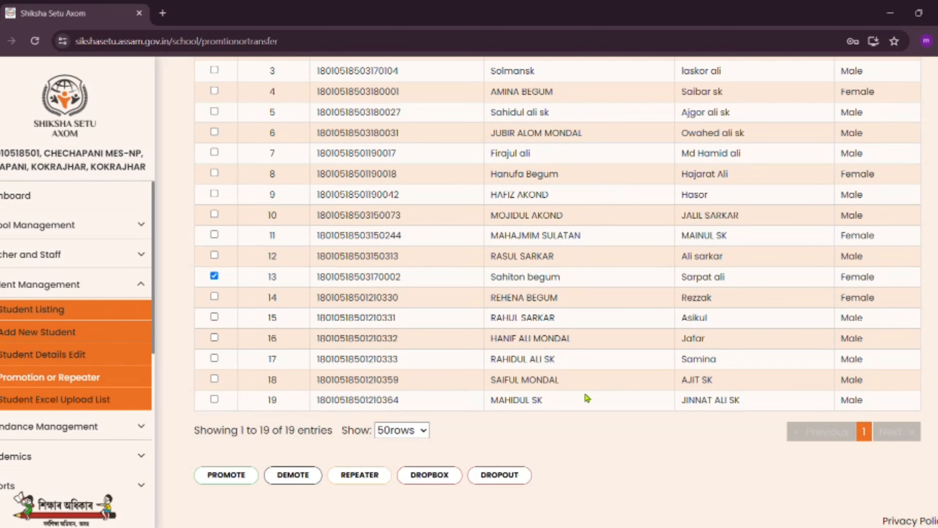
pyautogui.click(215, 275)
# Collapse the Student Management section of the navigation.
pyautogui.scroll(5, 394, 461)
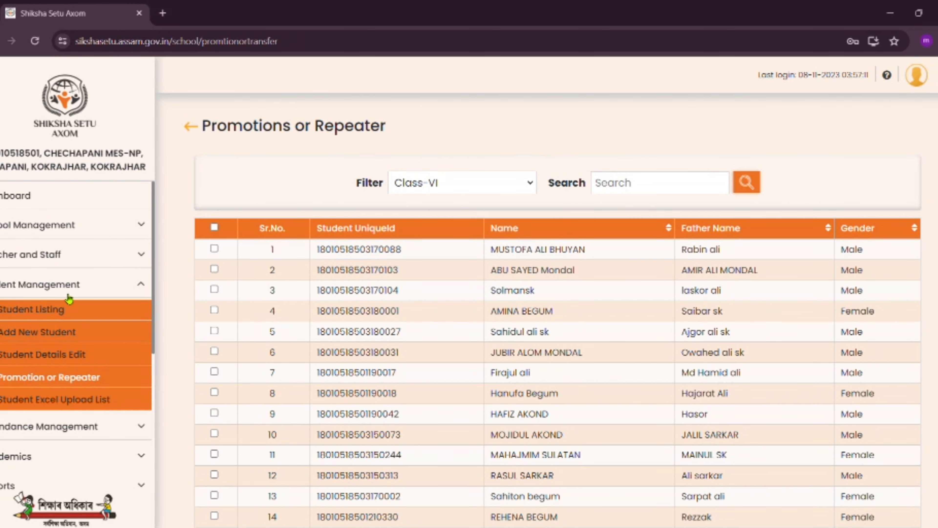
pyautogui.click(79, 285)
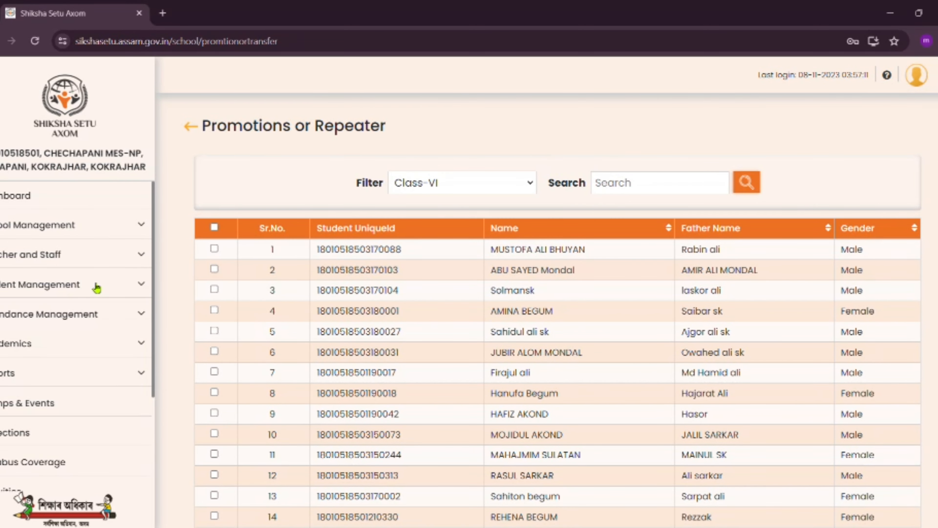